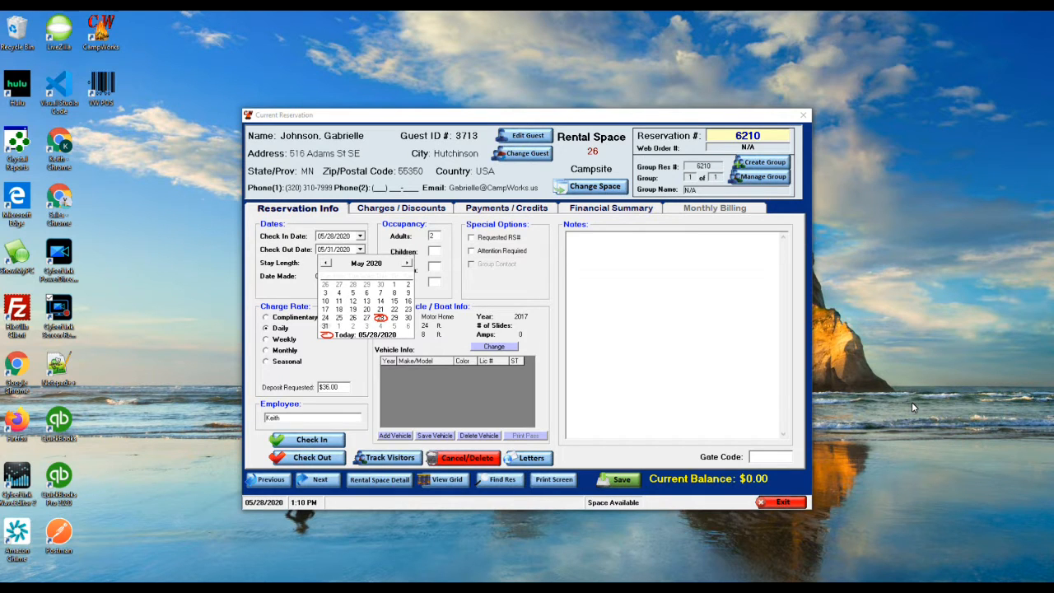
- Move reservation 6210's check-out to 05/30/2020 and save it with recalculated rates
click(408, 318)
click(620, 479)
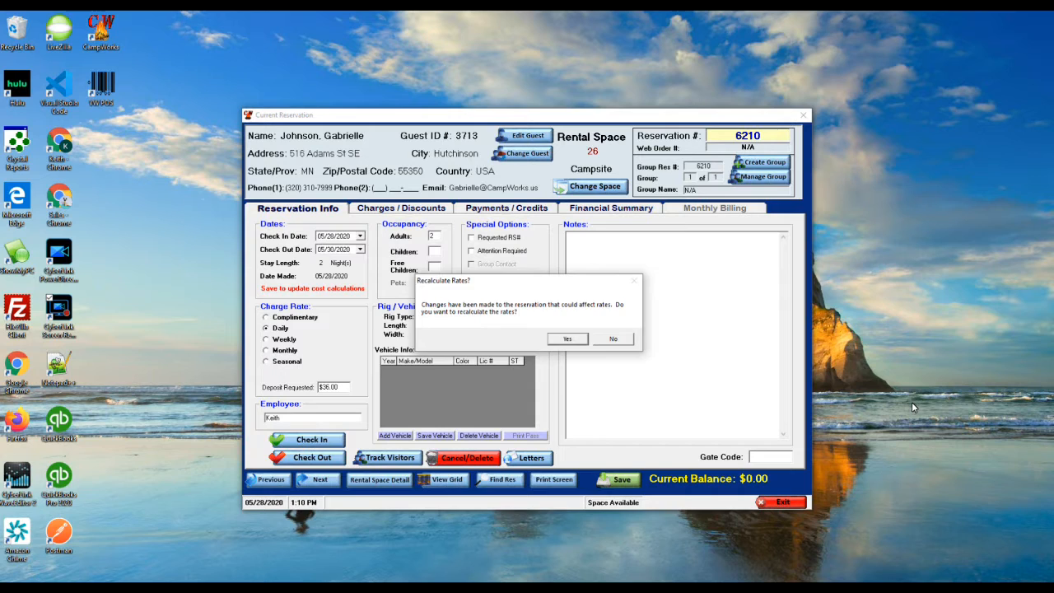
key(Return)
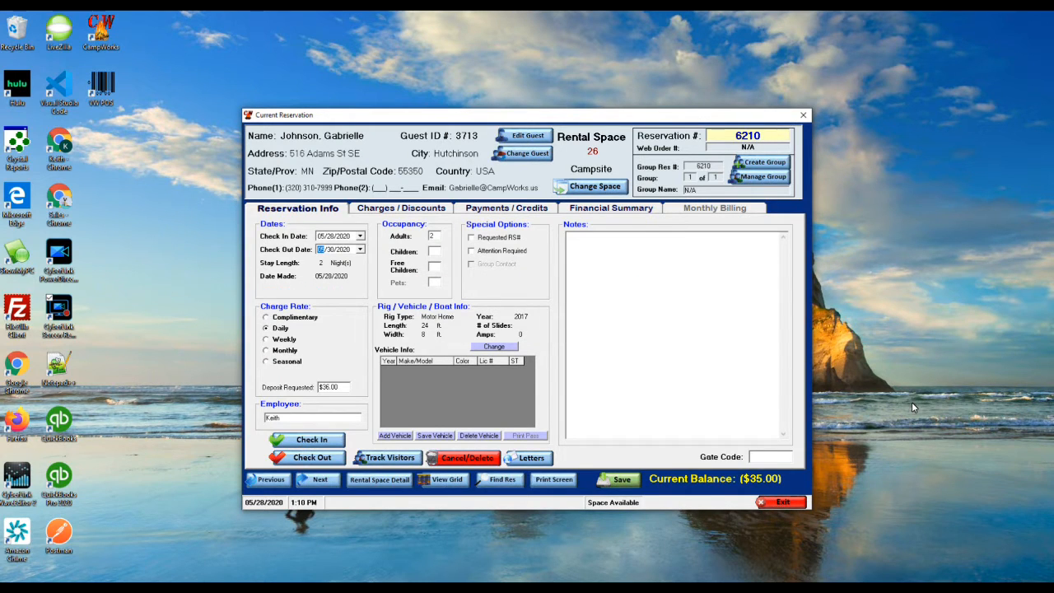
- Add a new $35.00 Issue Account Credit payment on reservation 6210
click(507, 208)
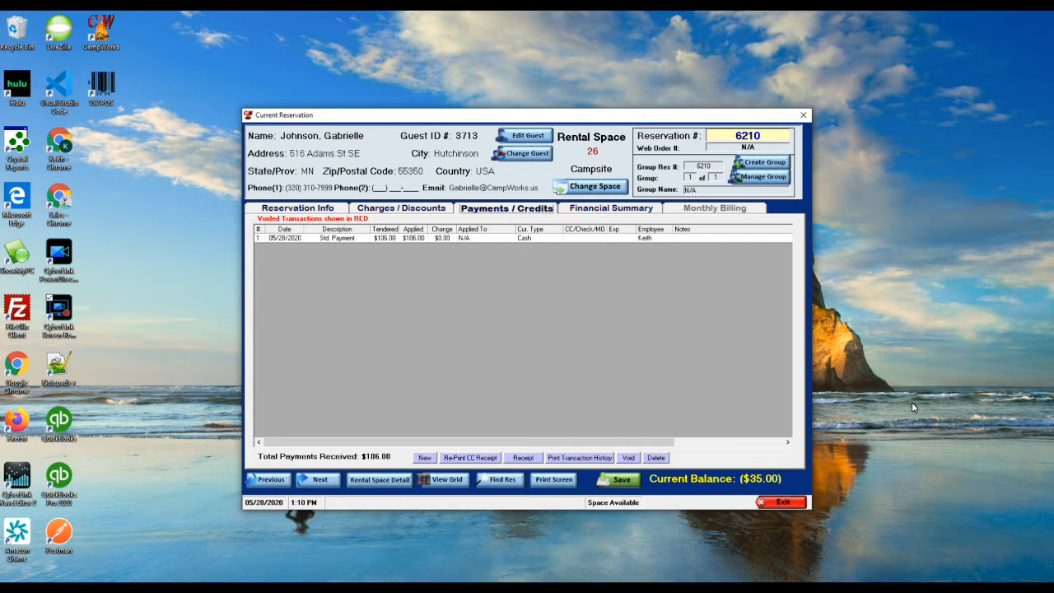
click(424, 458)
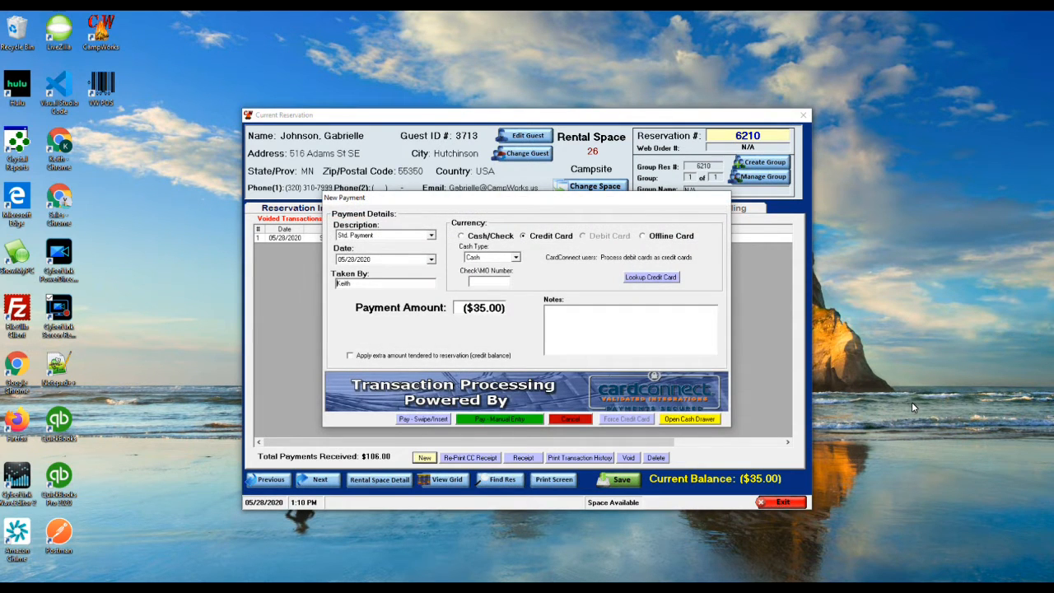
click(431, 236)
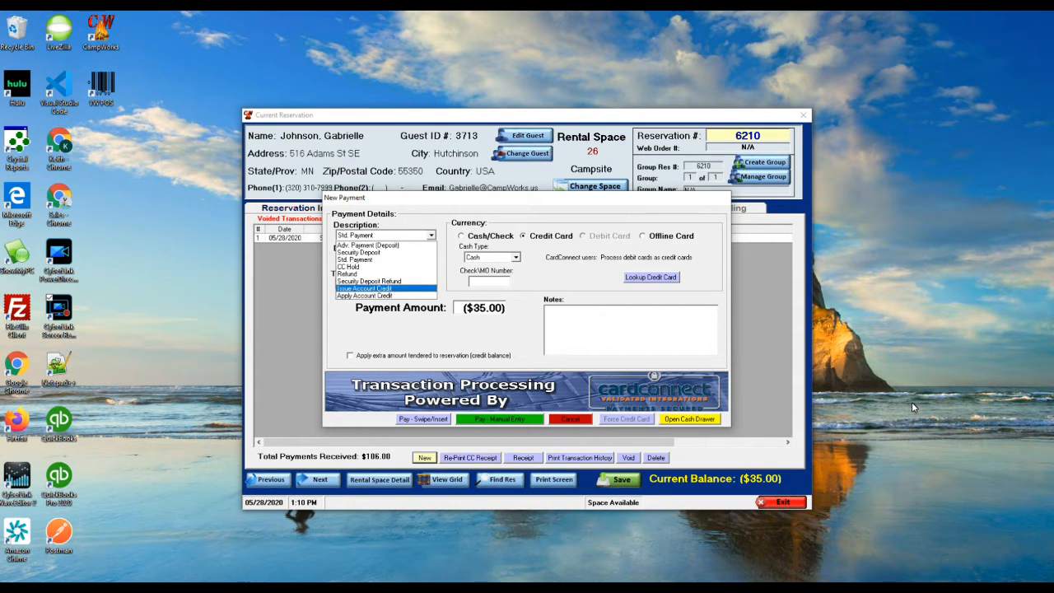
click(365, 288)
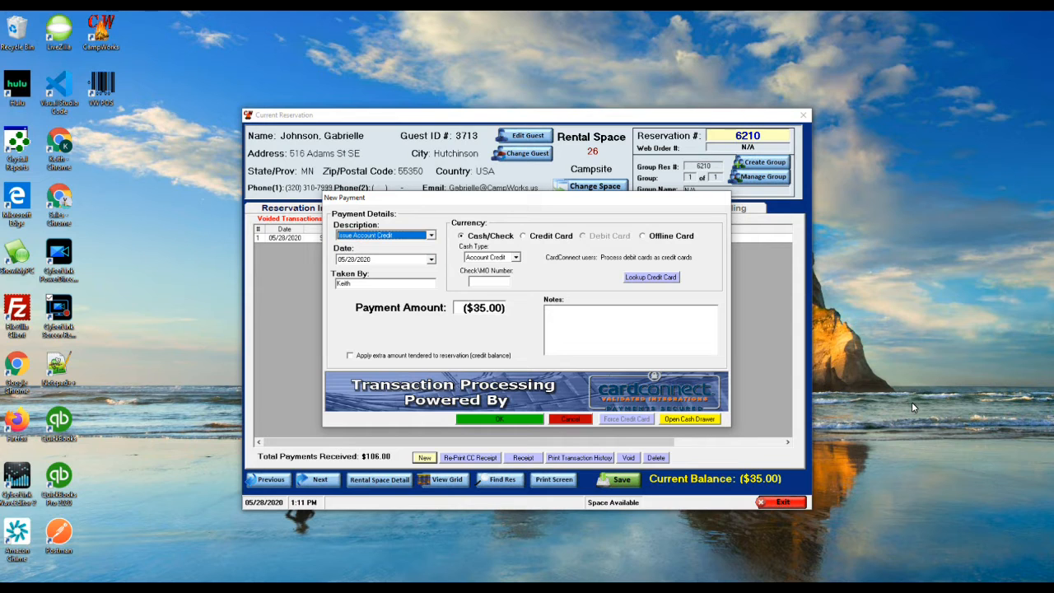
key(Return)
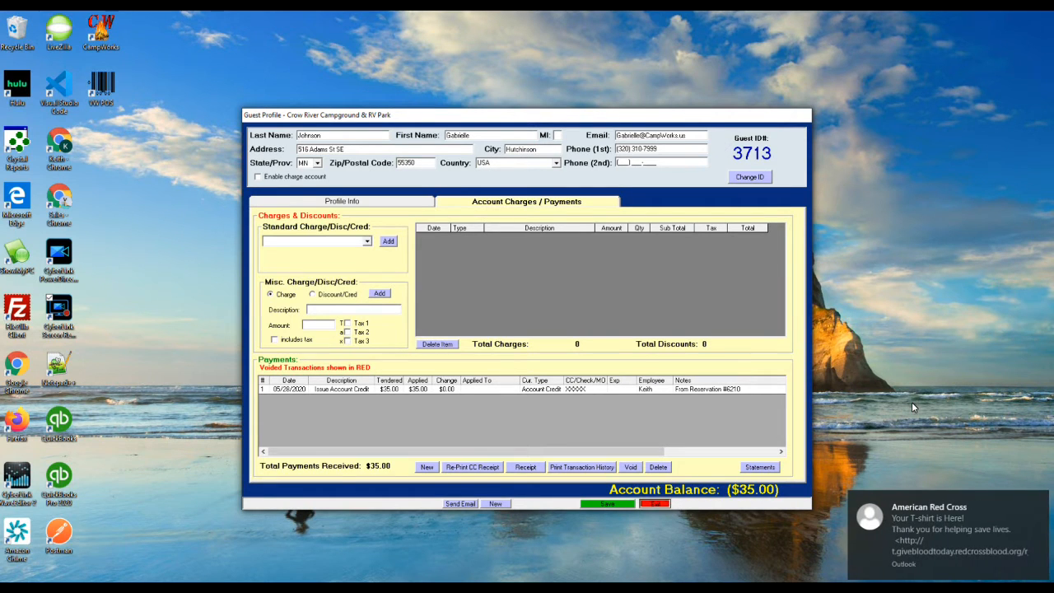
- Close the guest profile holding the $35.00 credit and return to reservation 6210
key(Escape)
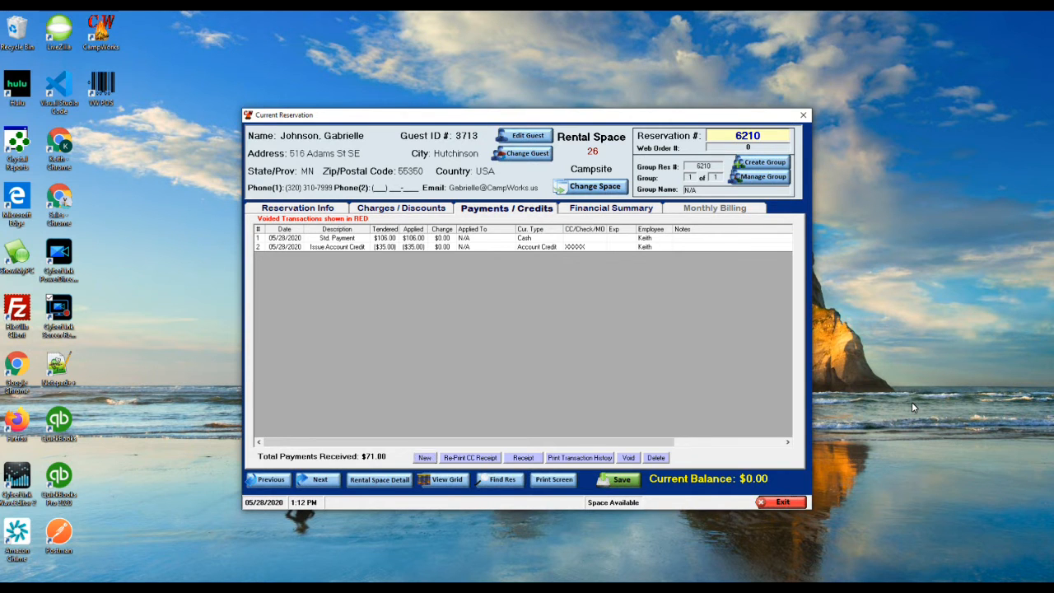
- Start a new reservation for the returning guest found by their last and first name
key(Escape)
click(373, 168)
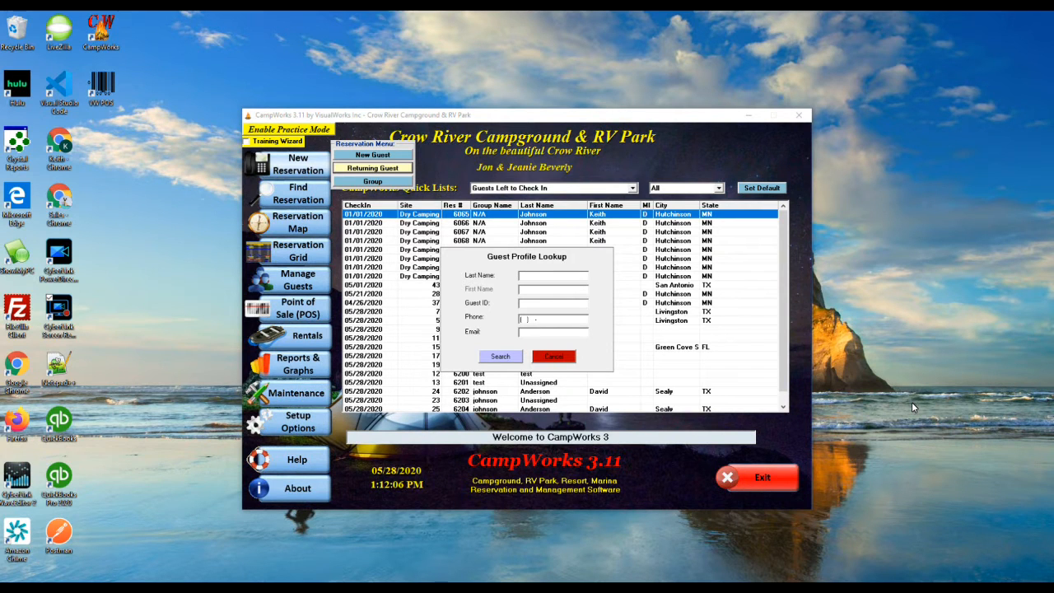
key(Tab)
key(Return)
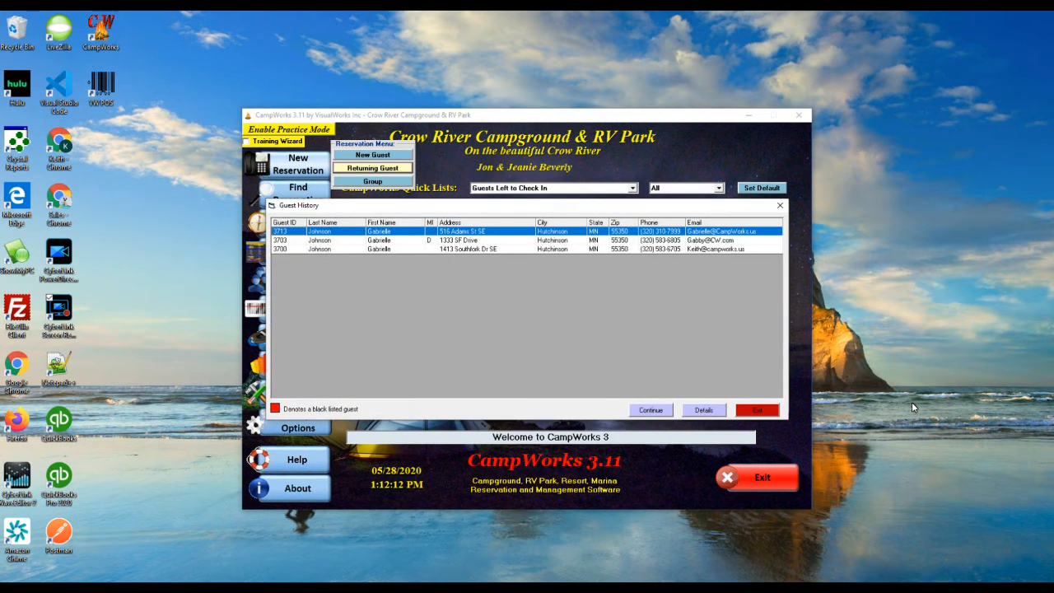
key(Return)
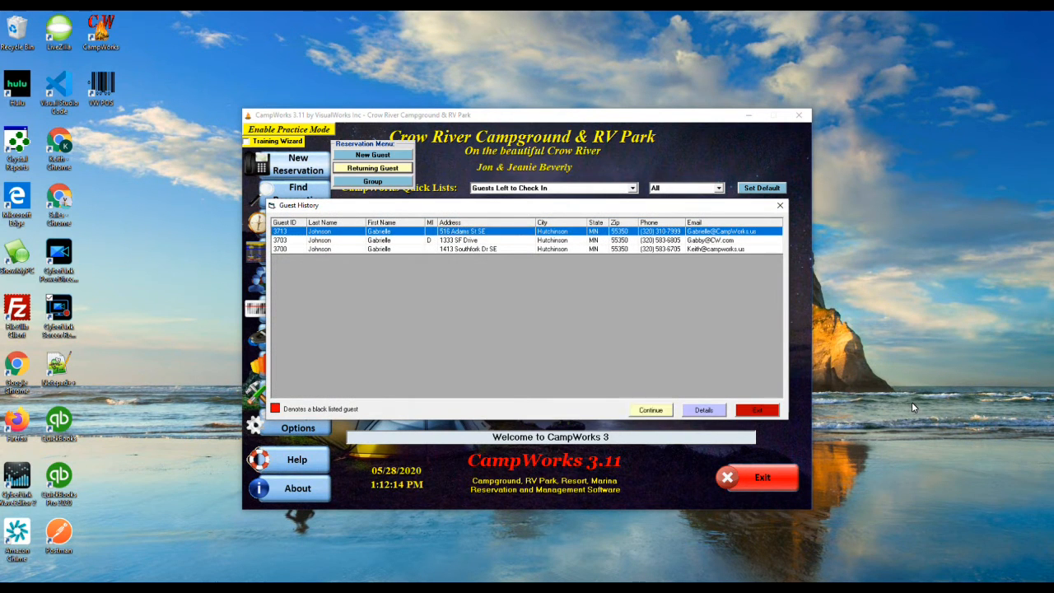
key(Return)
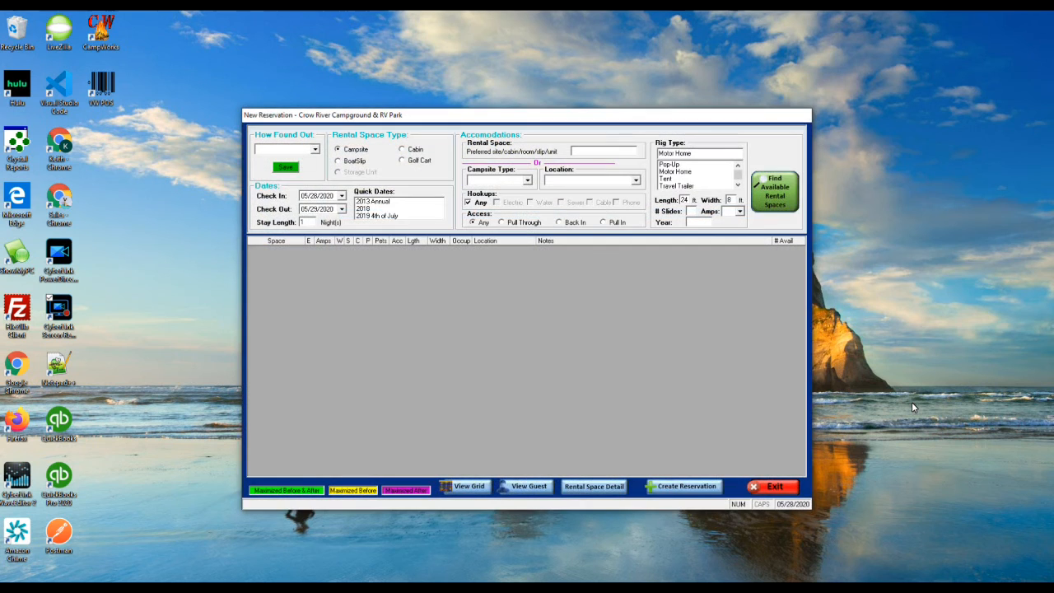
- Set the stay to 06/17/2020–06/20/2020 (3 nights) on site 7 and create the reservation
key(Tab)
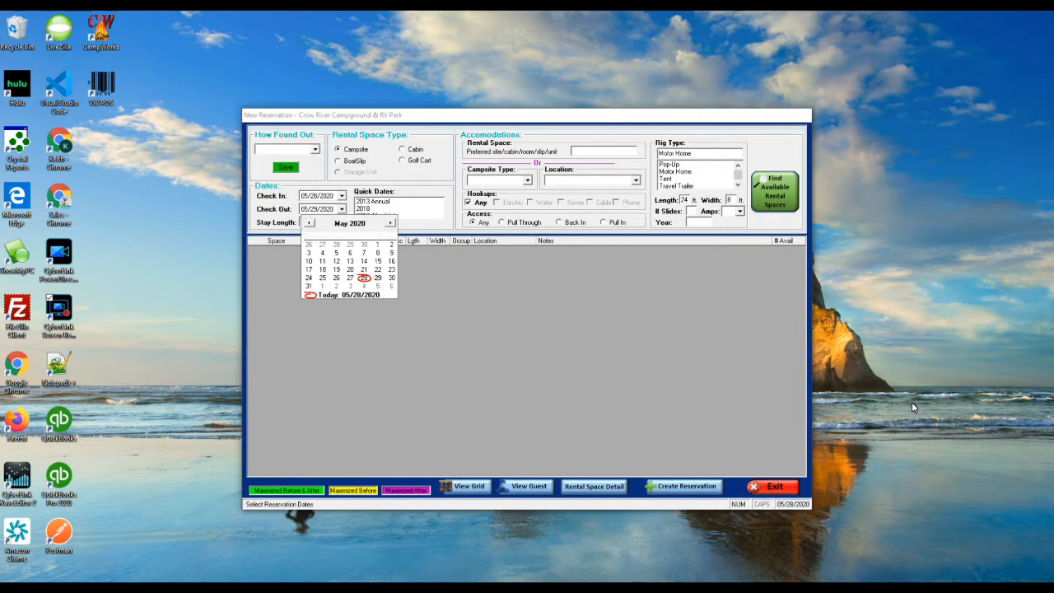
click(391, 223)
click(350, 261)
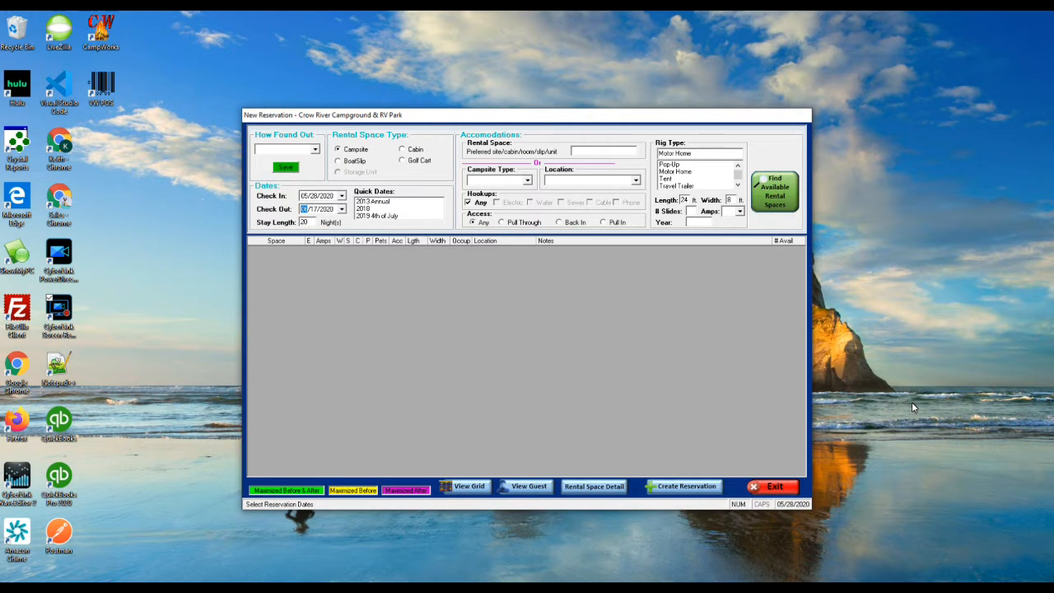
click(342, 196)
click(390, 210)
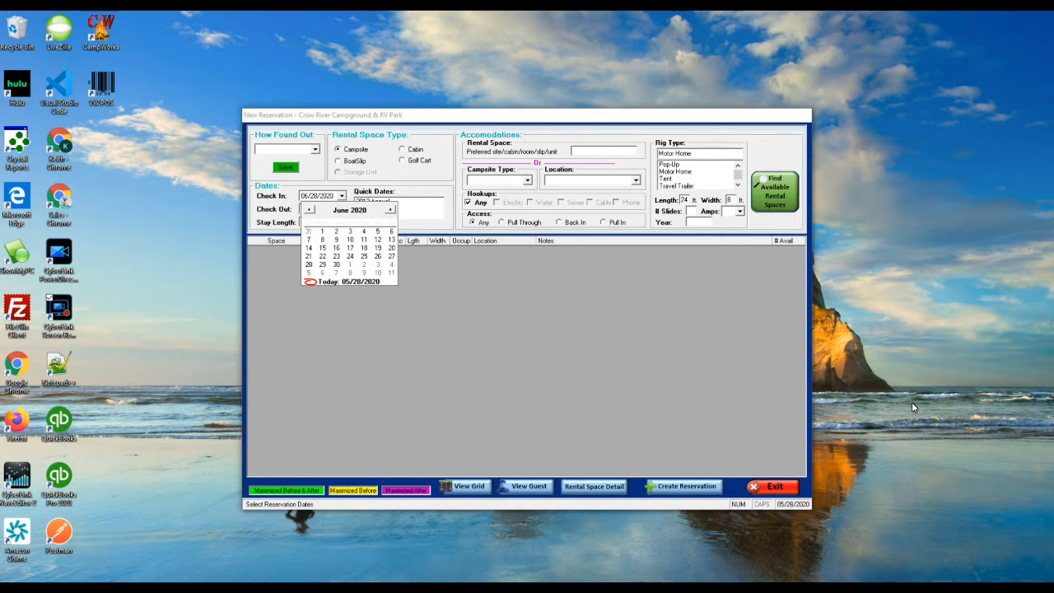
click(350, 248)
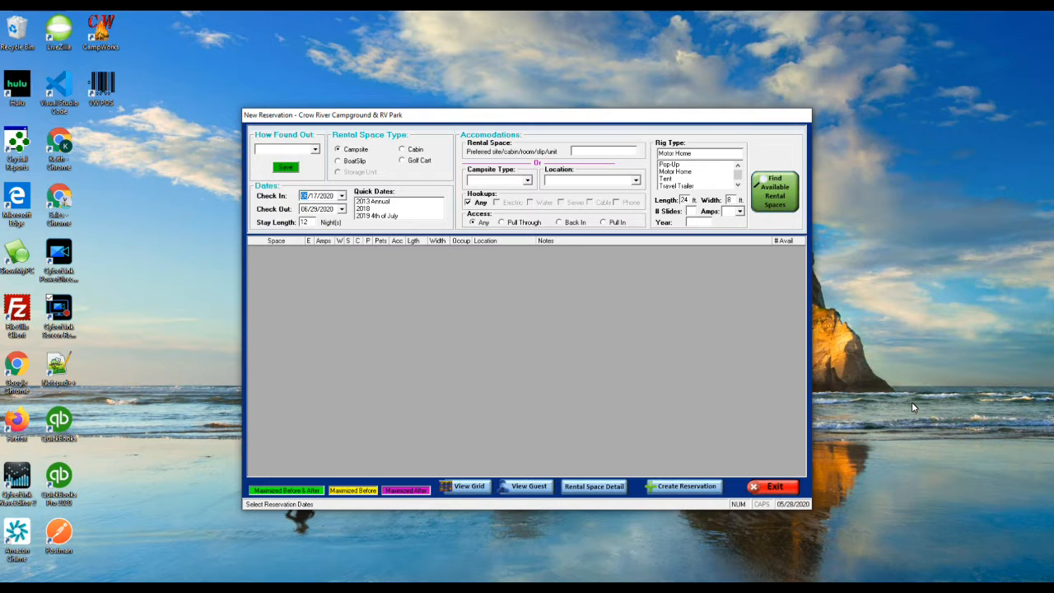
click(342, 209)
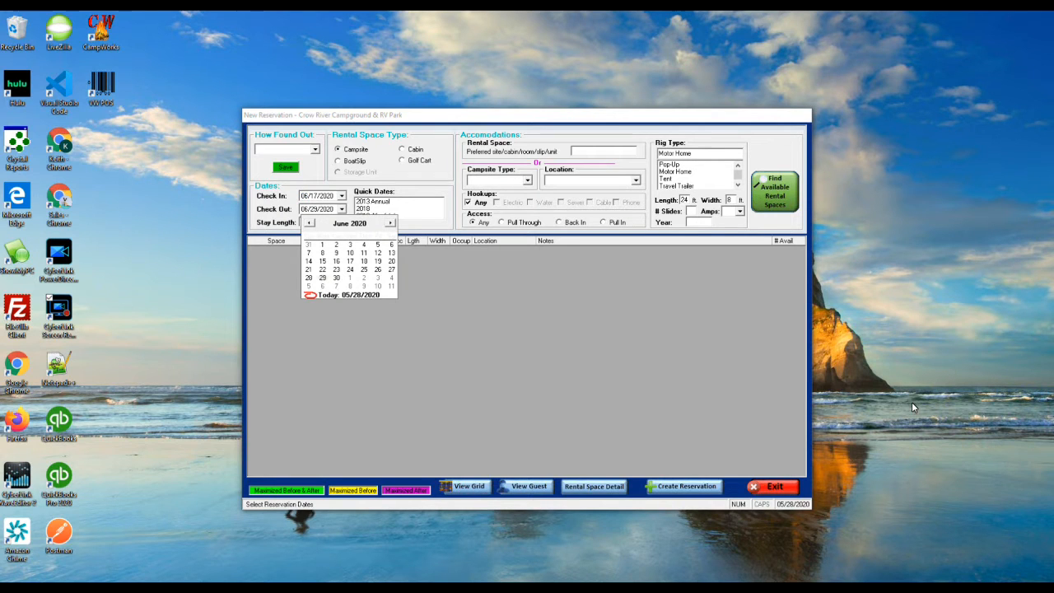
click(364, 261)
click(342, 209)
click(391, 261)
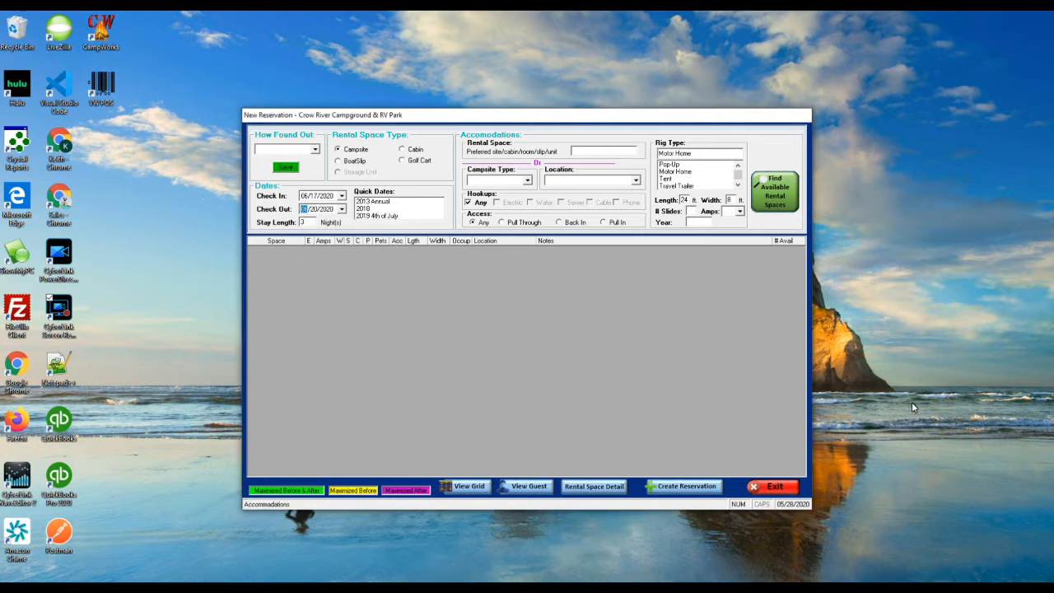
click(494, 285)
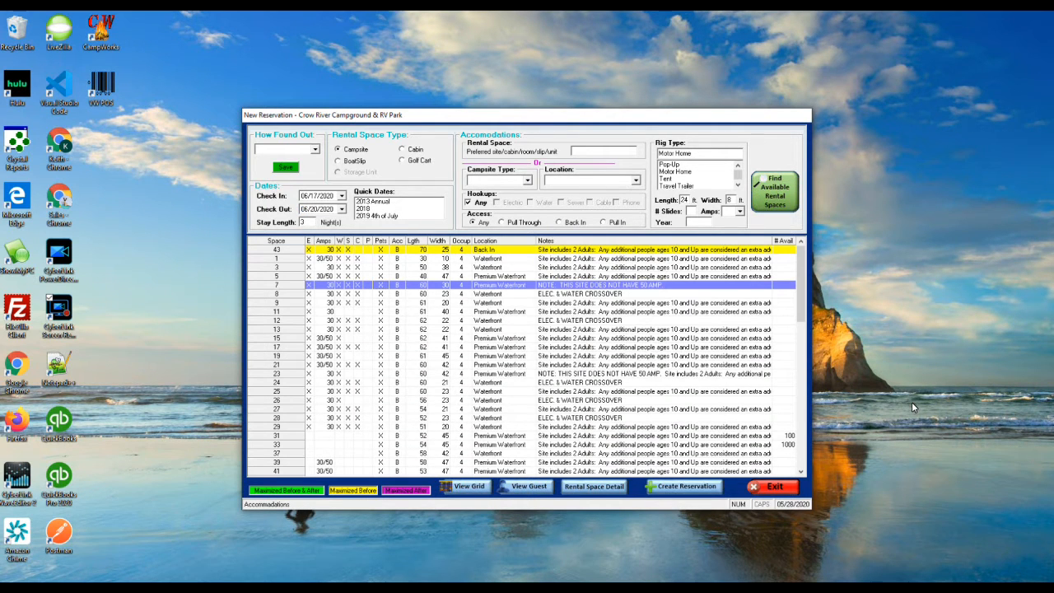
click(685, 487)
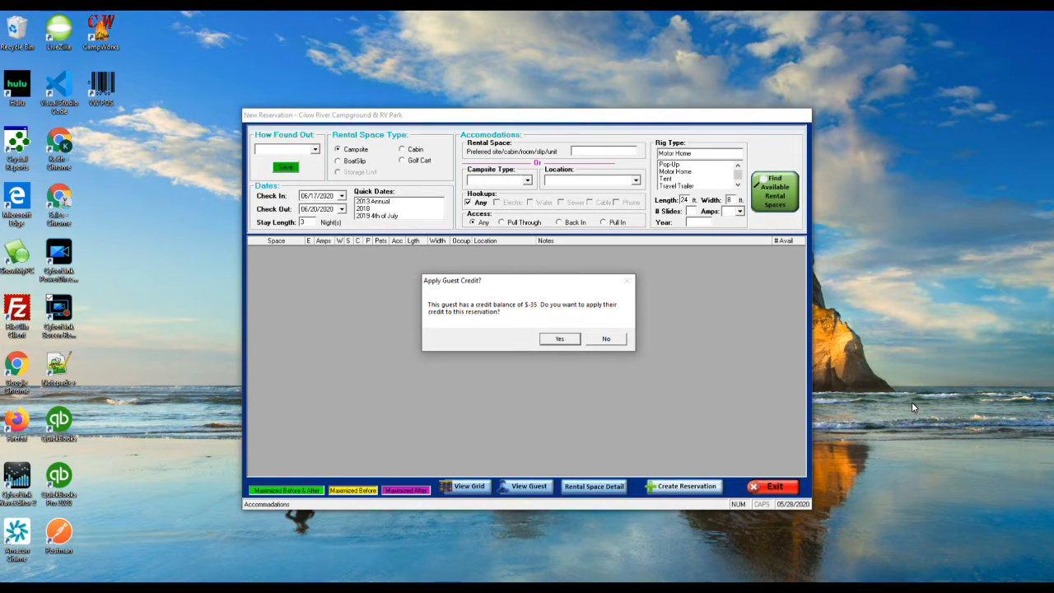
- Accept applying the guest's $35.00 credit to reservation 6211
key(Return)
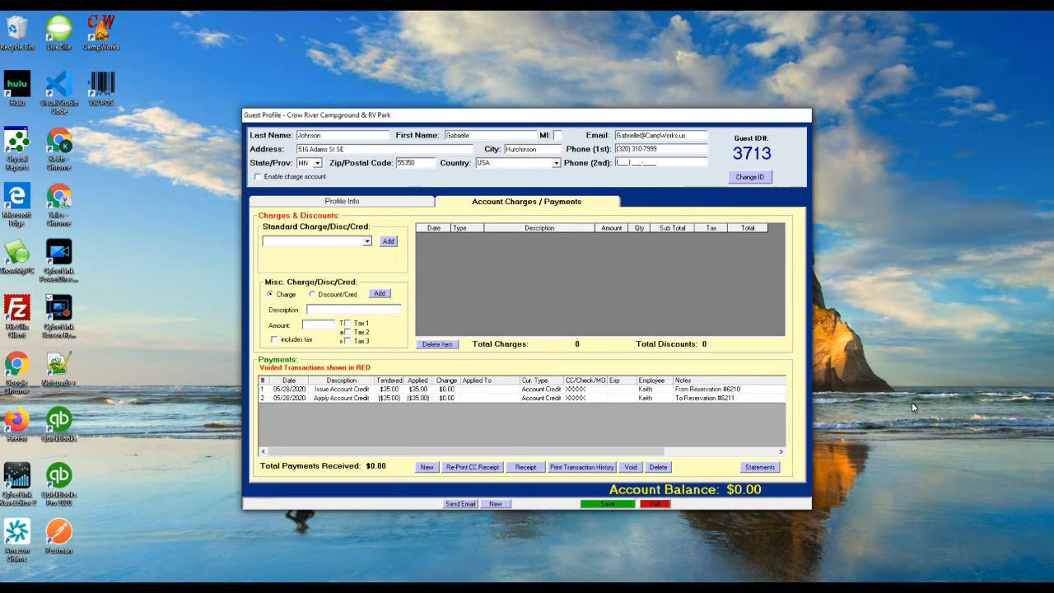
- Review the guest's Account Charges / Payments, showing the $35.00 credit issued from 6210 and applied to 6211
click(593, 586)
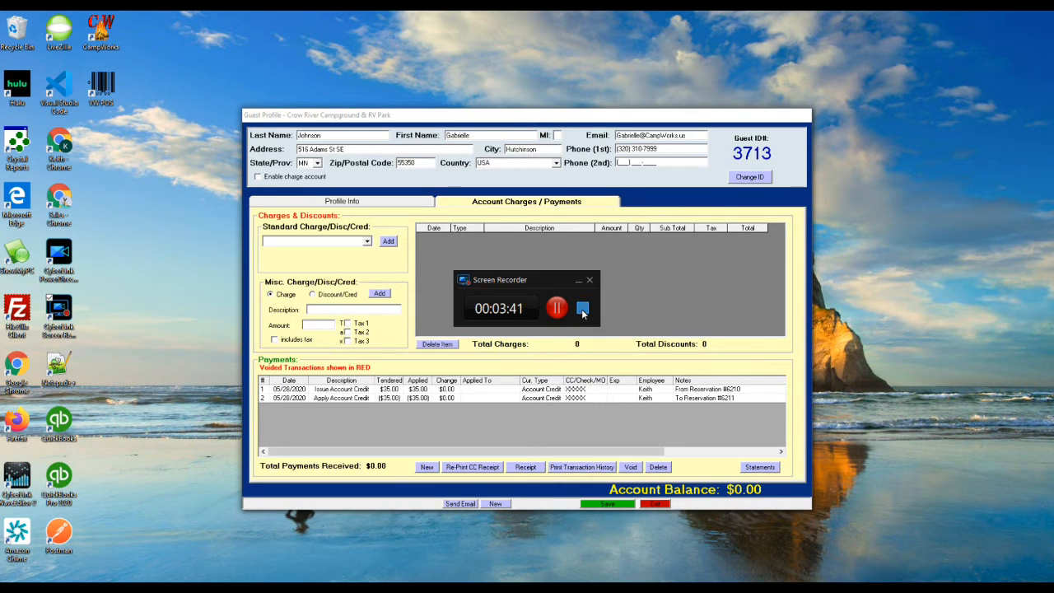
click(582, 309)
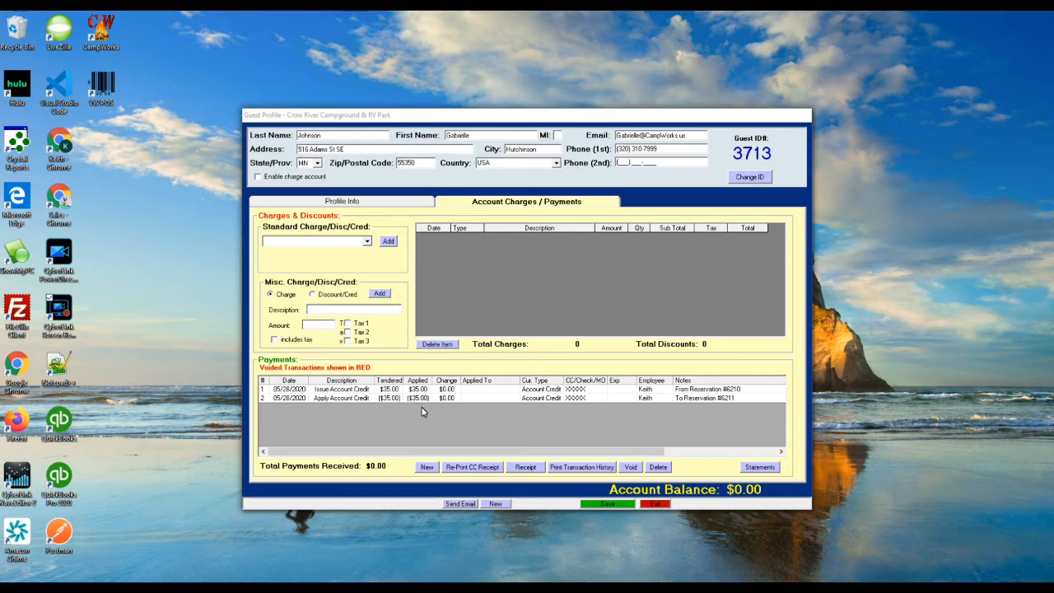
click(426, 468)
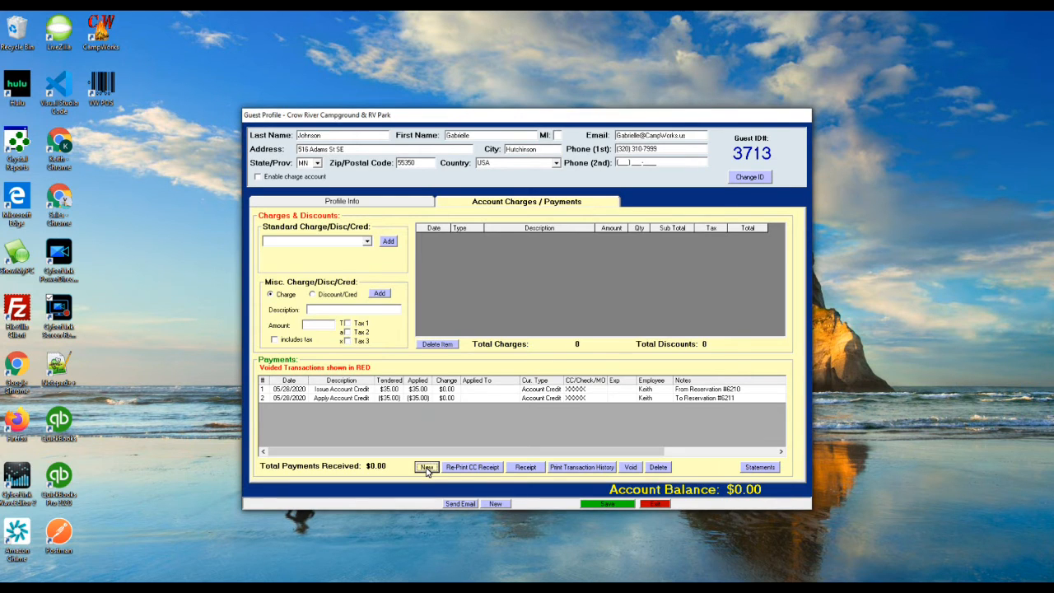
- Issue a $50.00 account credit to the guest, accepting the credit-issue warning
click(431, 235)
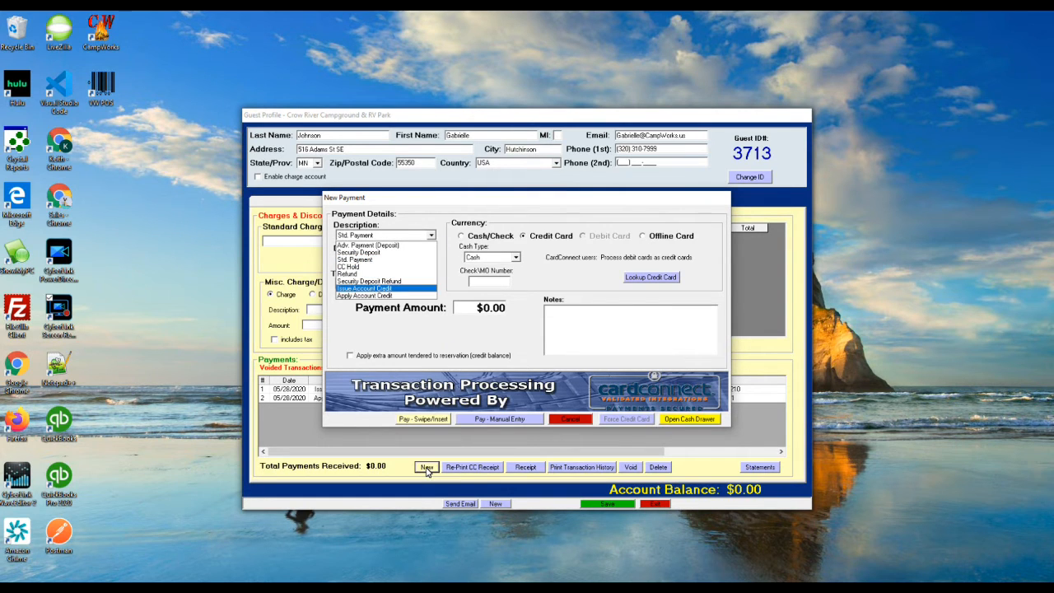
key(Return)
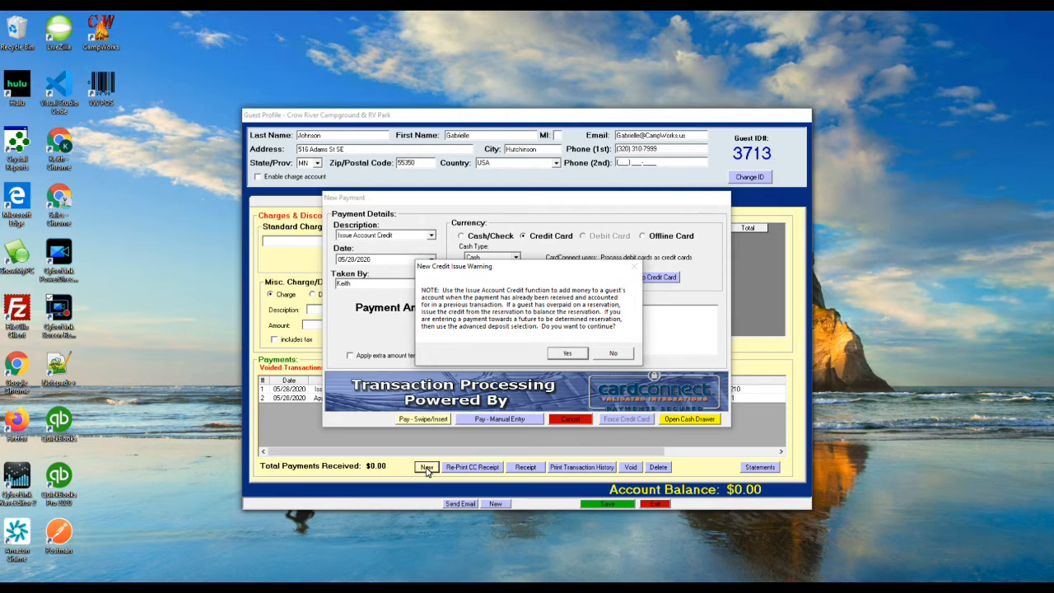
key(Return)
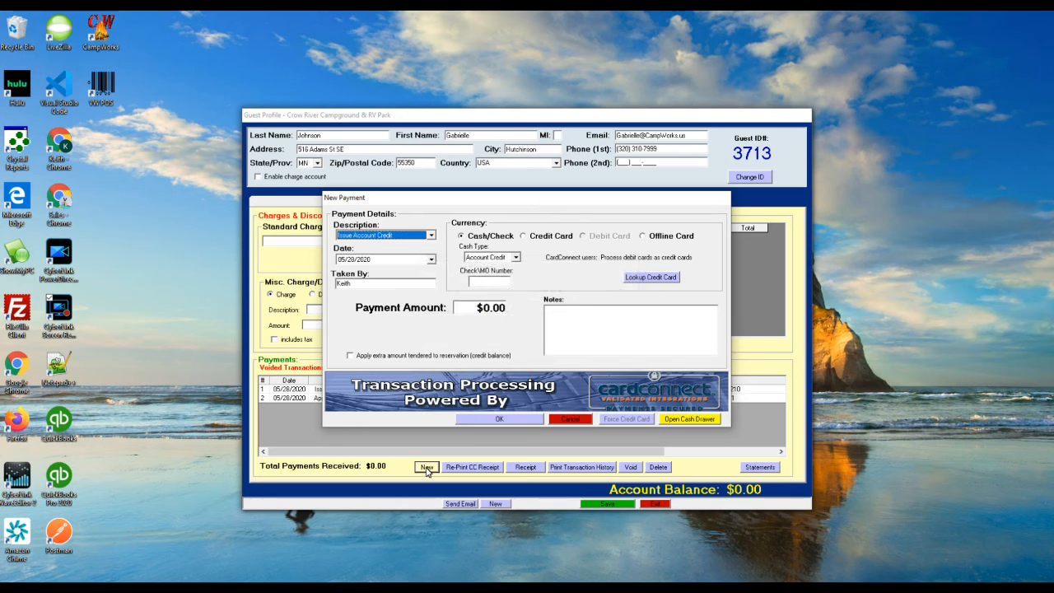
key(Tab)
key(Tab)
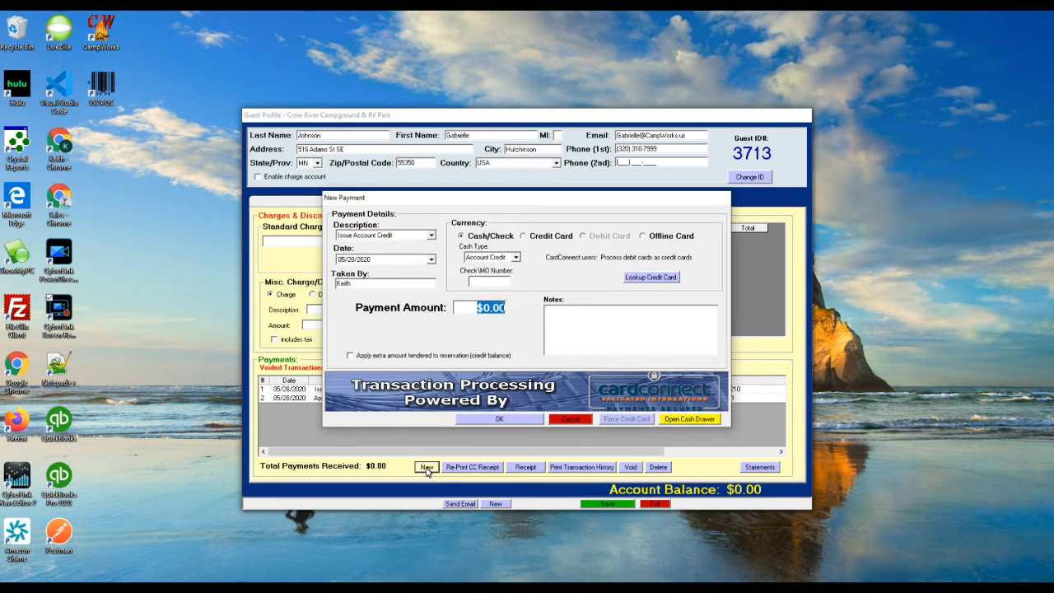
text(50)
key(Tab)
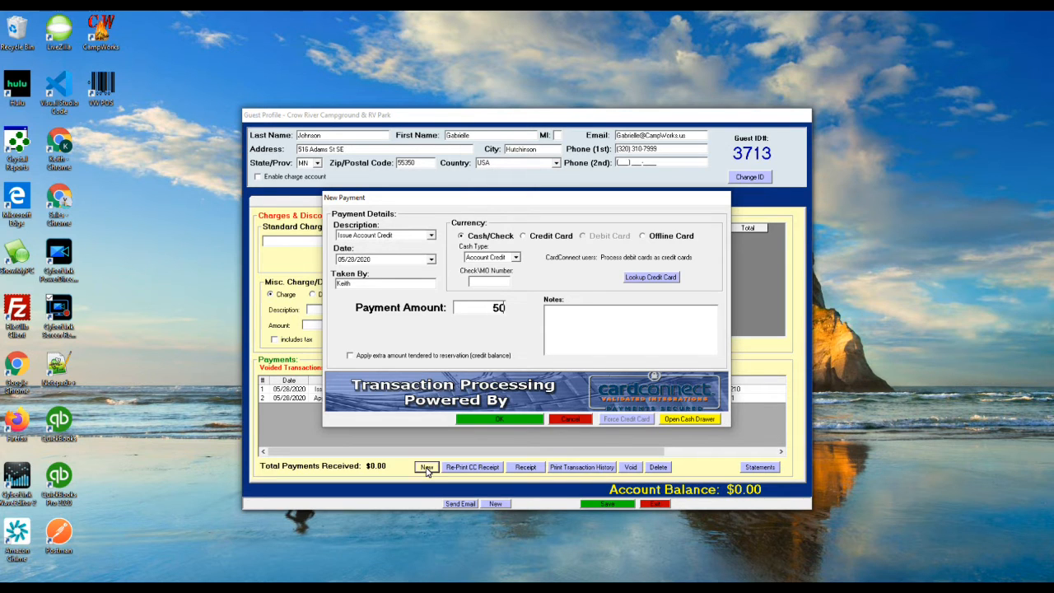
key(Return)
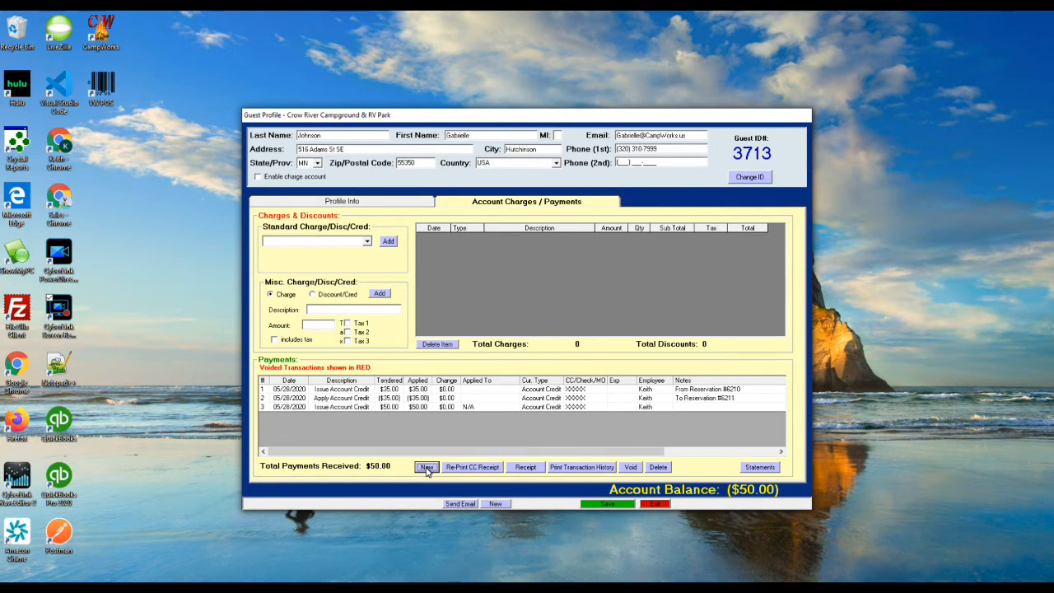
- Close the guest profile and start a new payment on reservation 6211
click(427, 467)
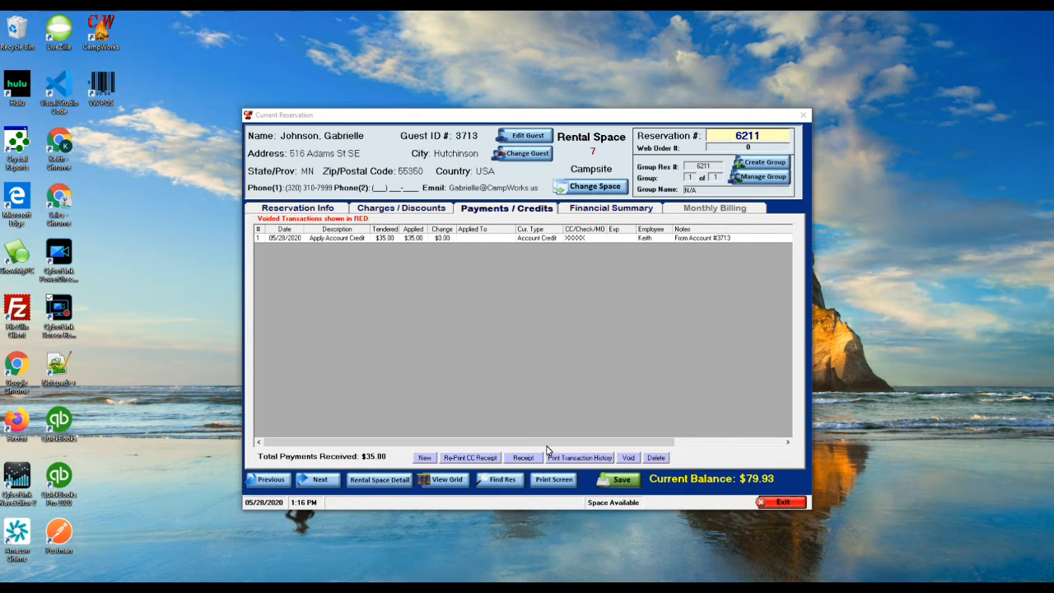
click(425, 458)
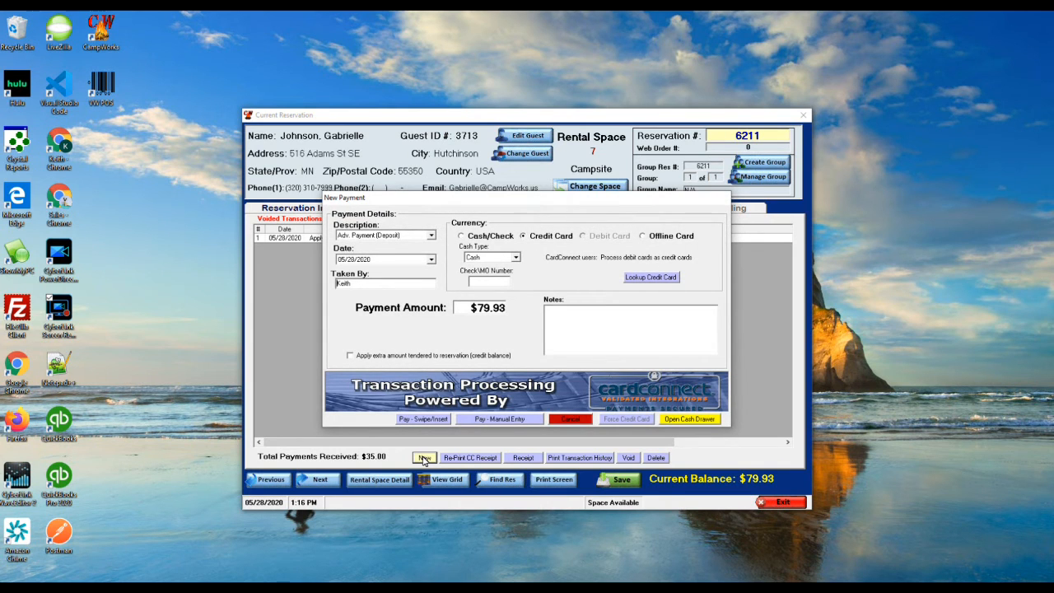
- Apply $50.00 of account credit to reservation 6211, leaving a $29.93 balance
key(Down)
key(Down)
key(Down)
key(Down)
key(Down)
key(Down)
key(Down)
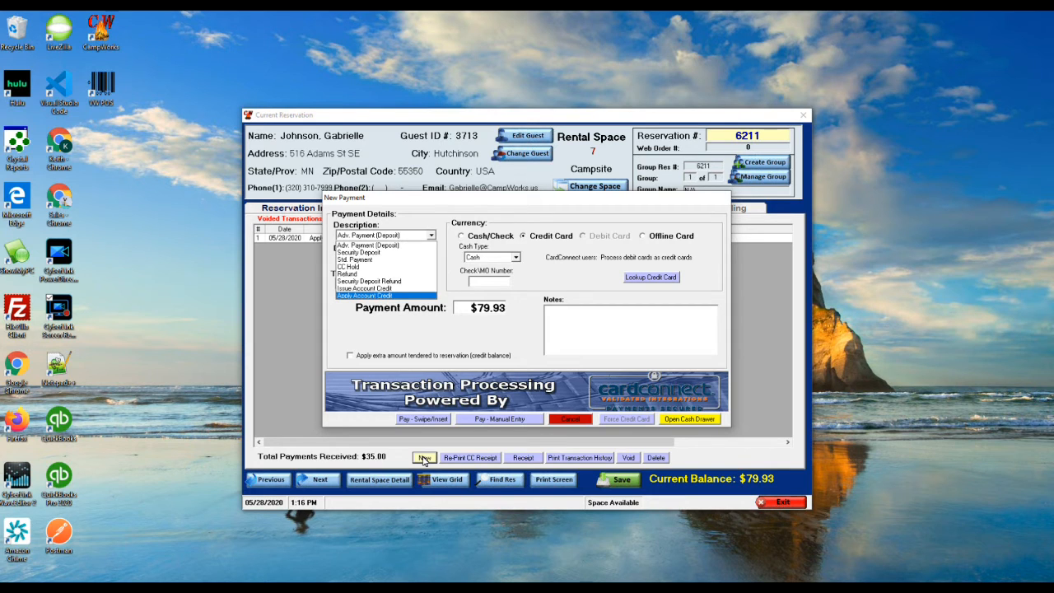
key(Return)
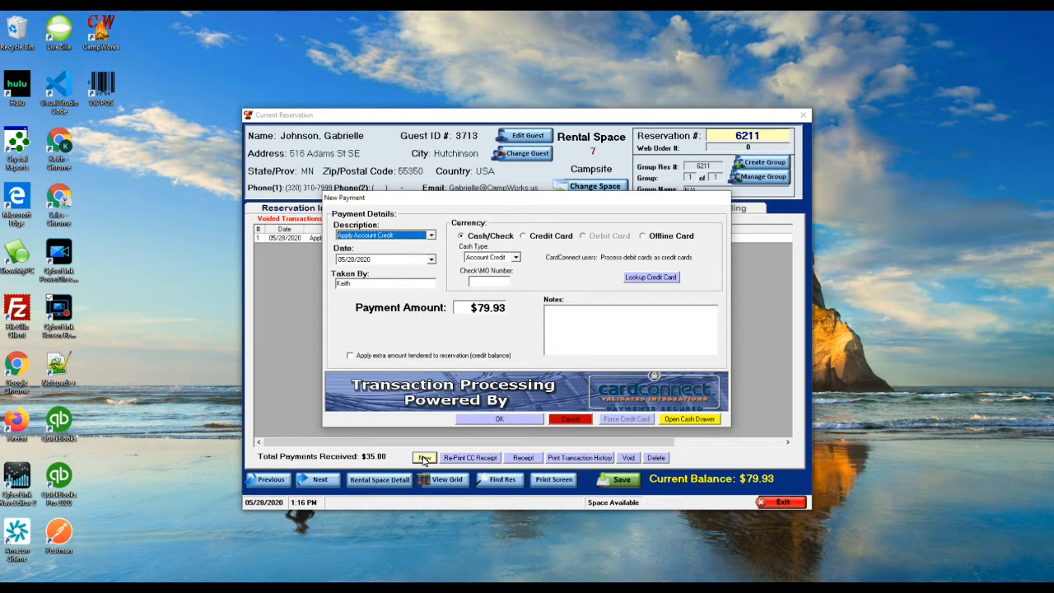
key(Tab)
text(50)
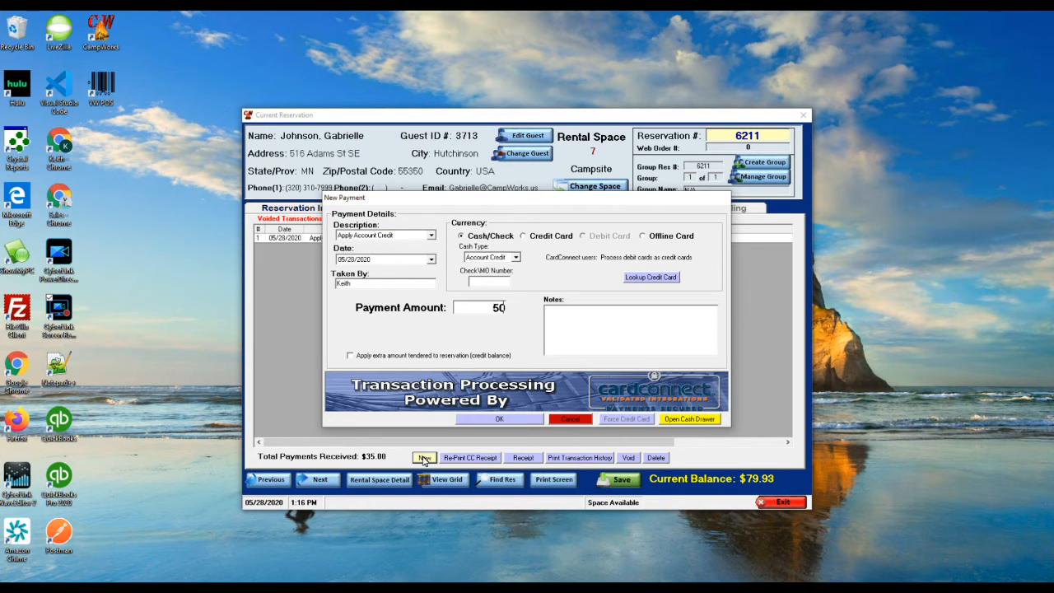
key(Return)
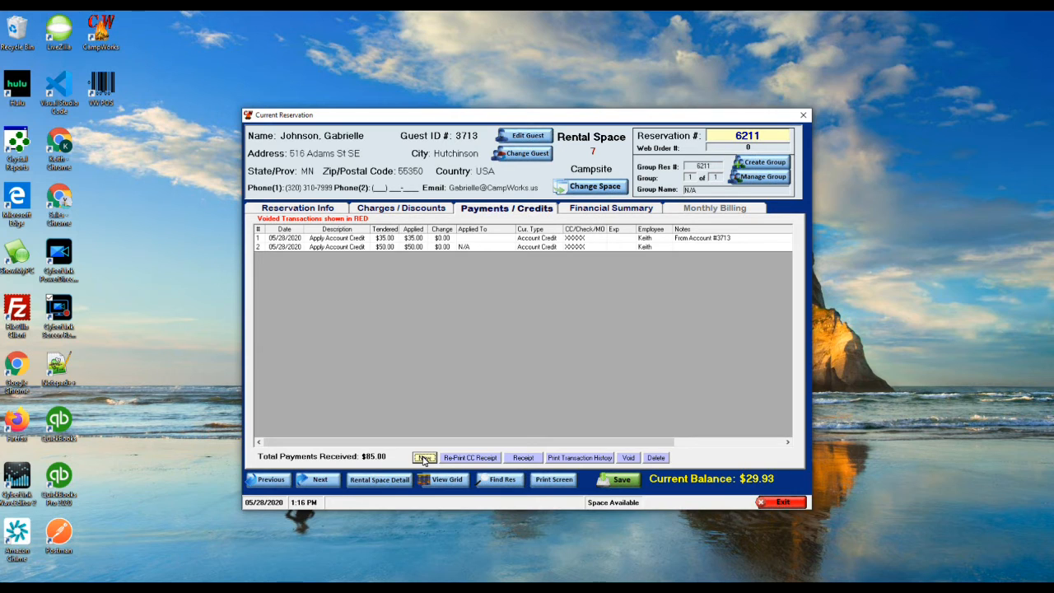
- Select the new $50.00 applied-credit payment row to review it
click(424, 458)
click(424, 458)
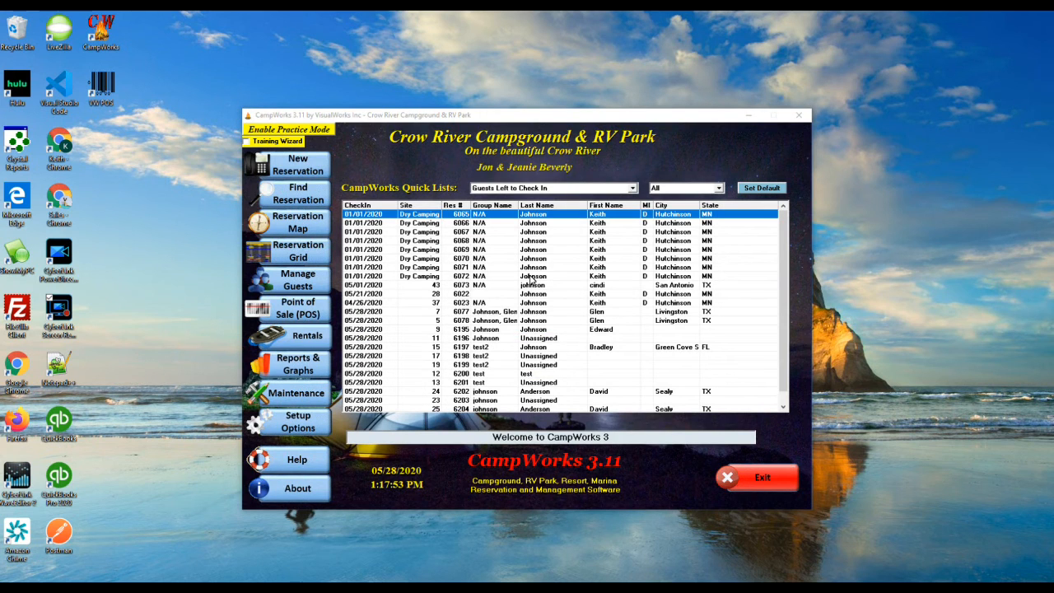
- Generate the Accounting Summary under Financial Reports: General for 05/28/2020, then close the preview
click(298, 370)
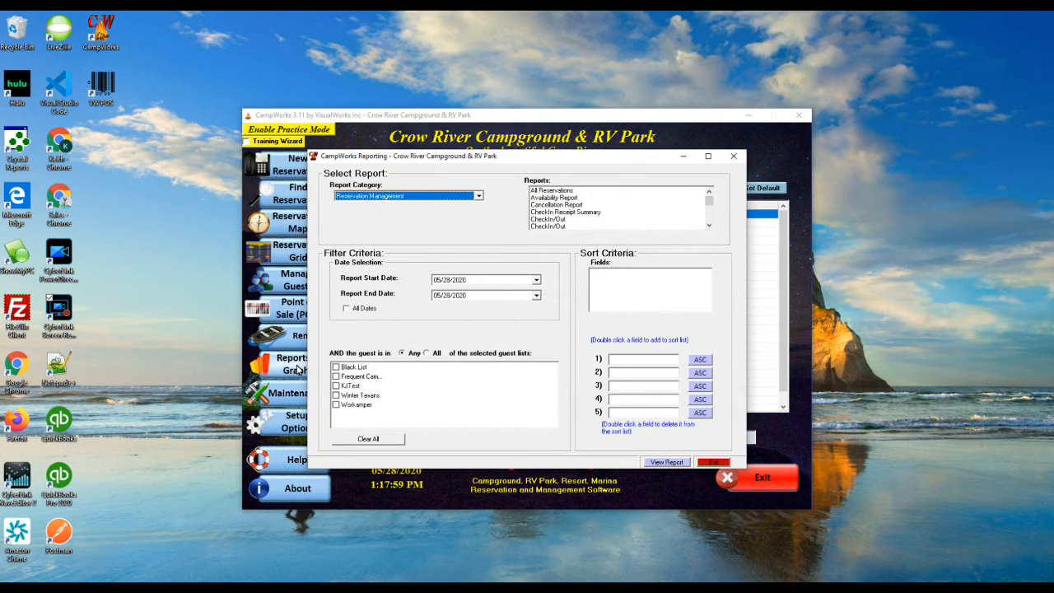
key(alt+Down)
key(Home)
key(Return)
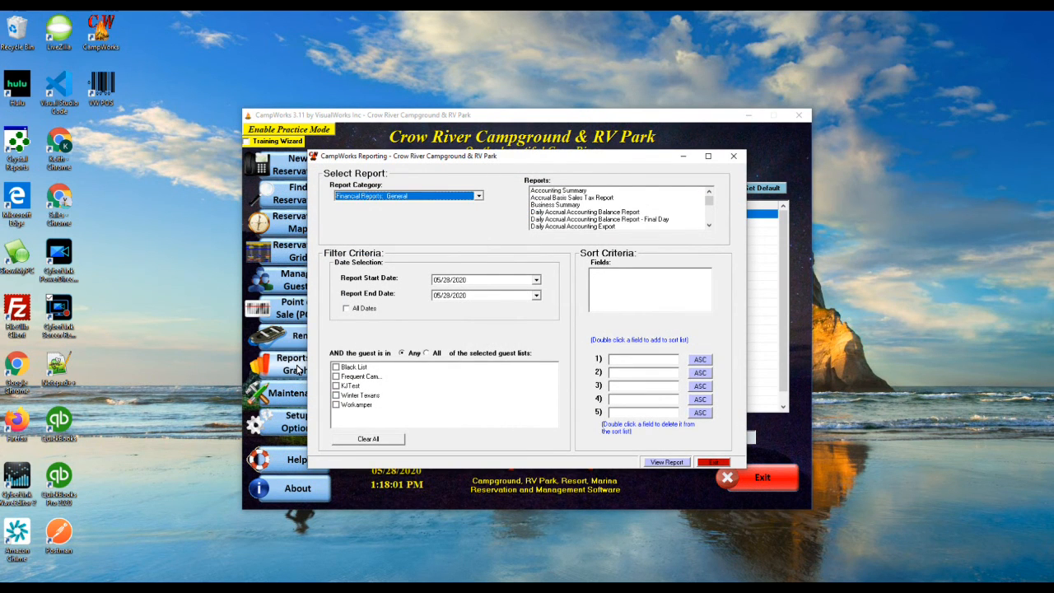
key(Tab)
key(Down)
key(alt+v)
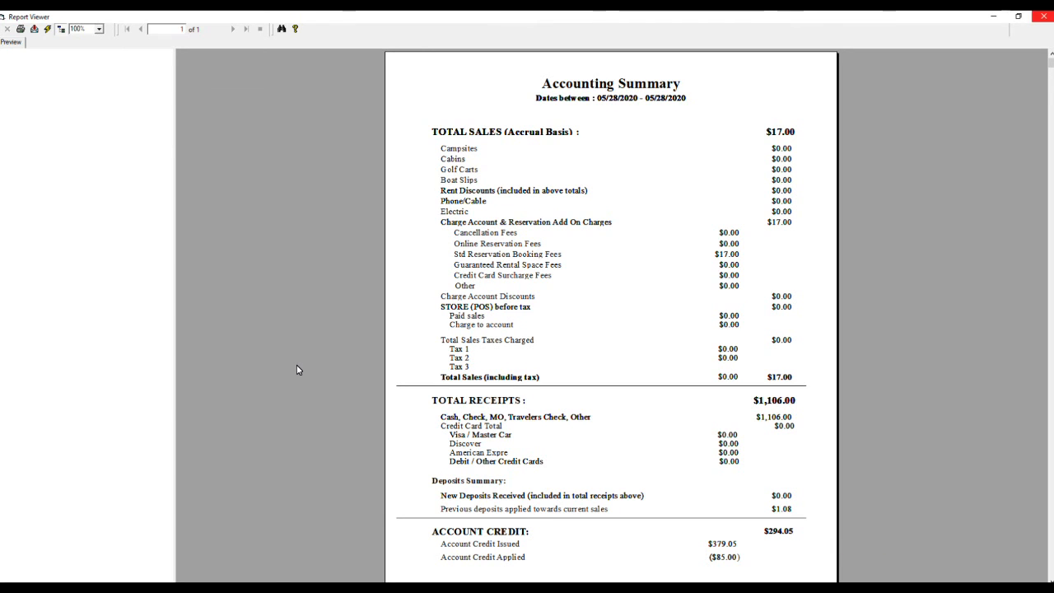
key(alt+F4)
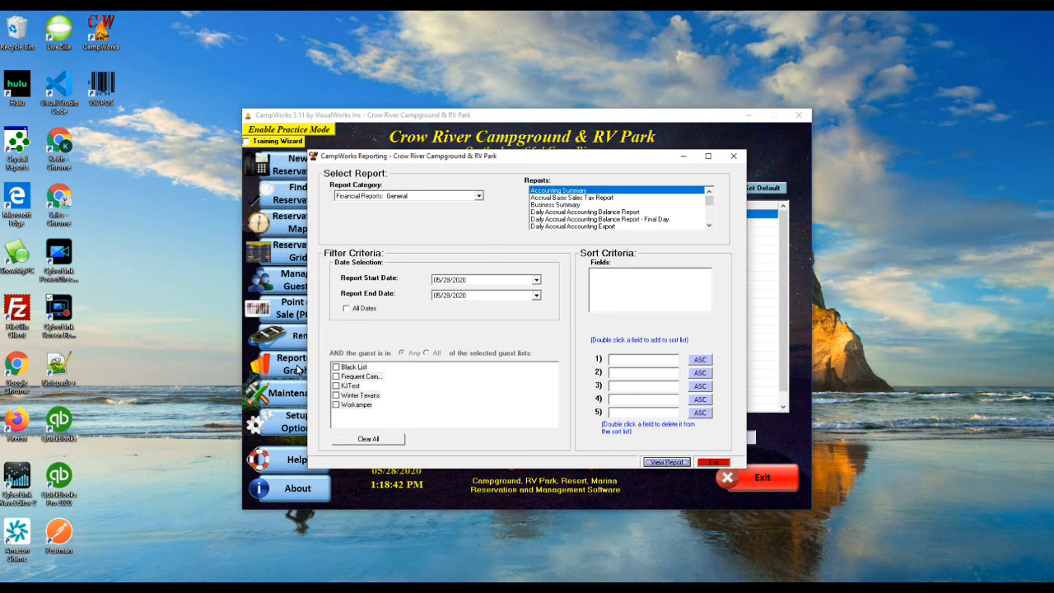
- Switch to Financial Reports: Receipts and generate the Account Credit Issued / Applied report
key(alt+Down)
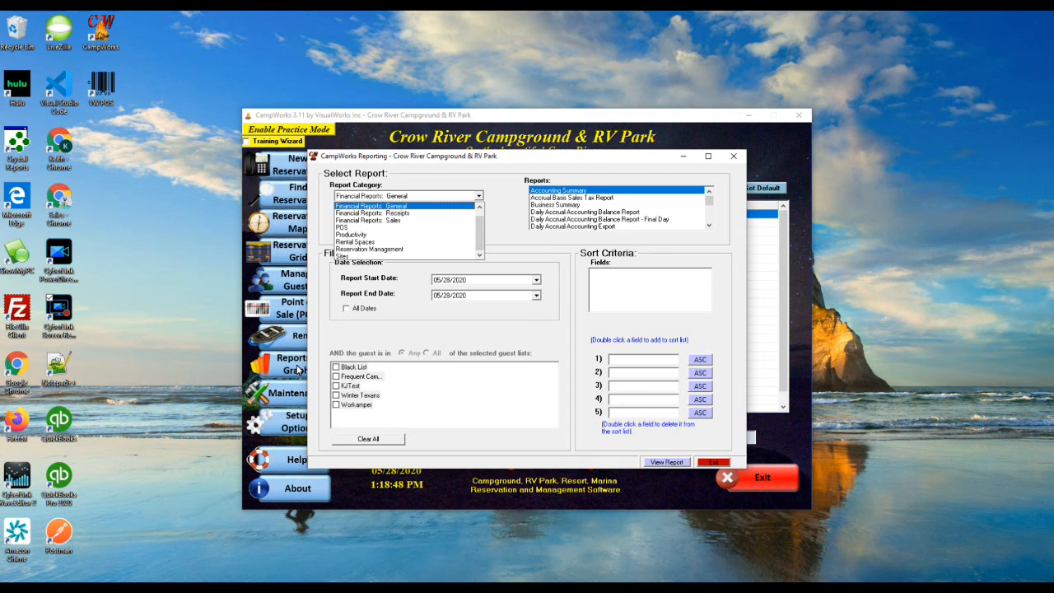
key(Down)
key(Return)
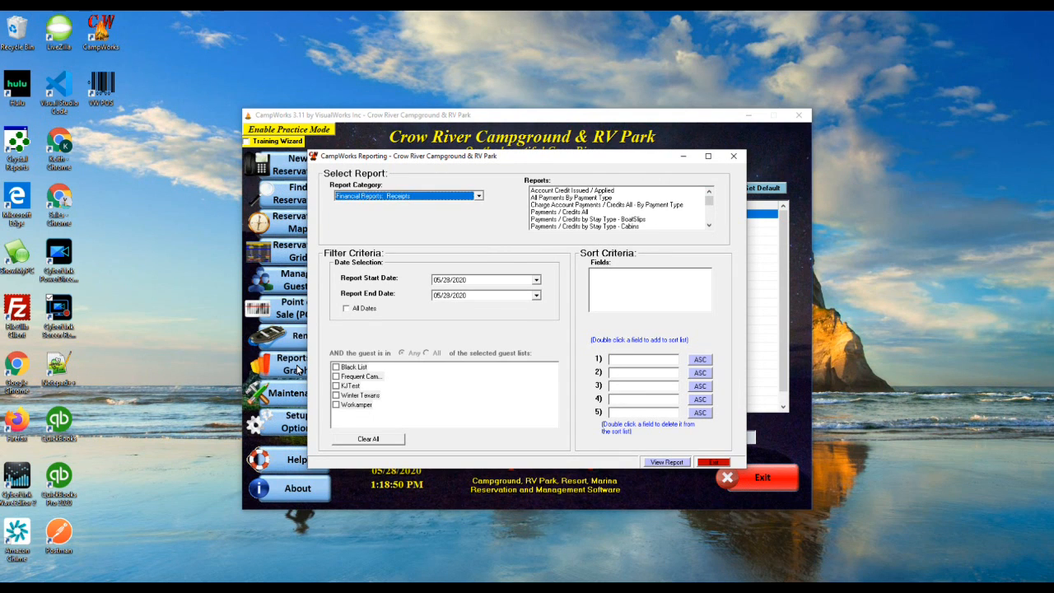
key(Tab)
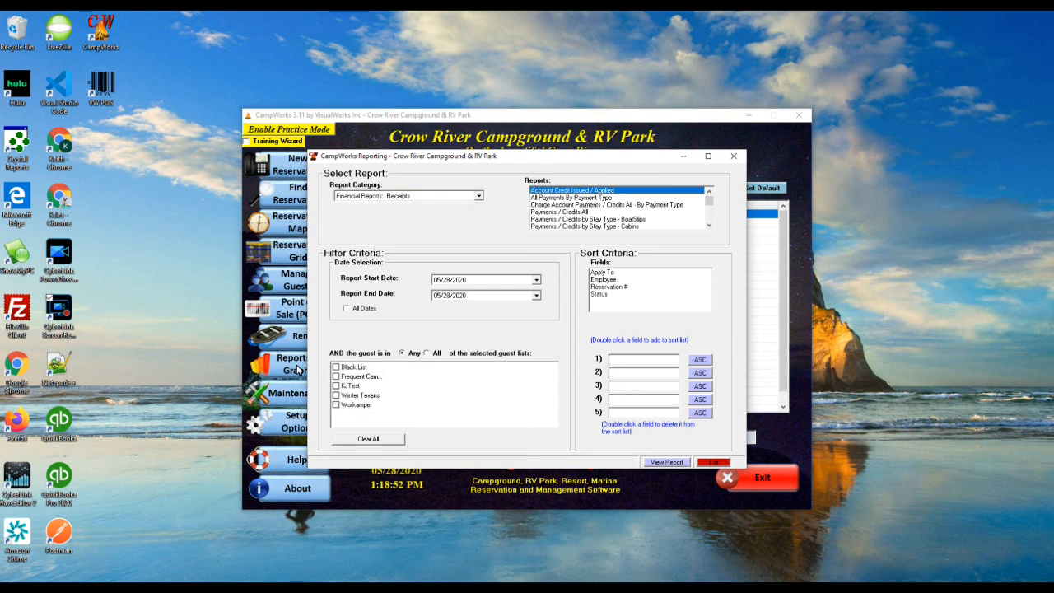
key(Return)
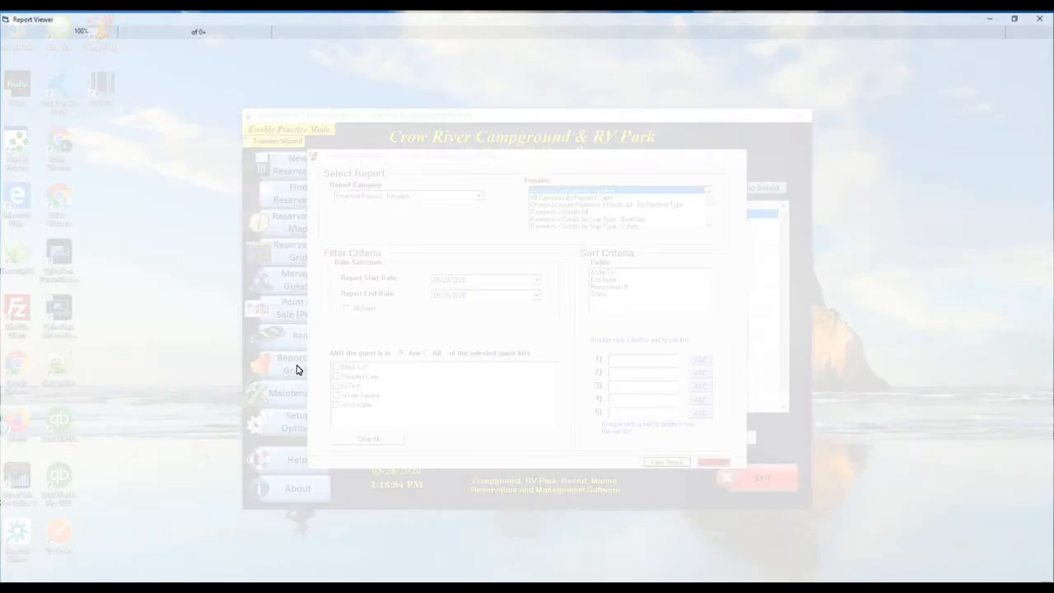